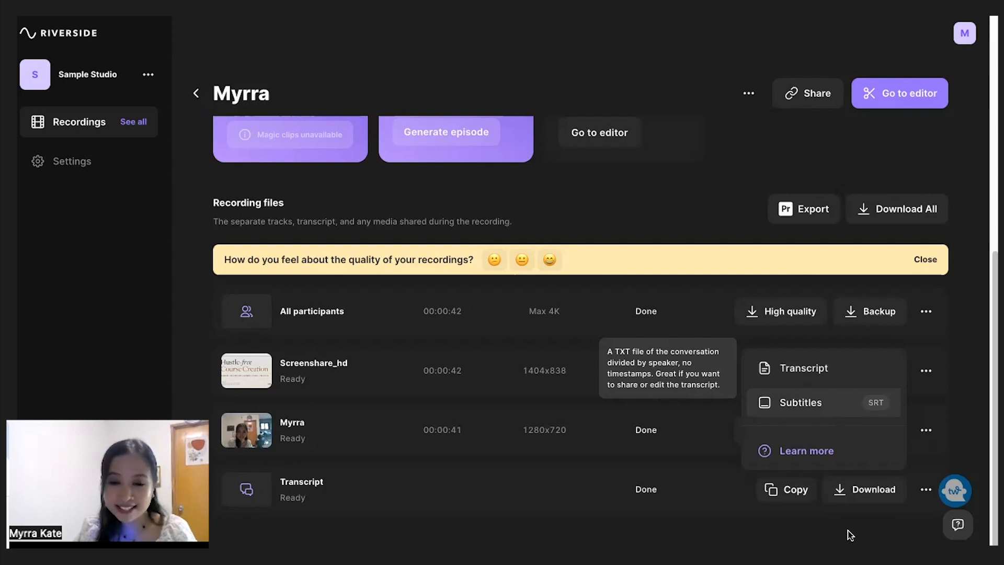
# Strike the words "inside the actual inside or" out of the 00:16 transcript paragraph in the editor.
pyautogui.click(979, 359)
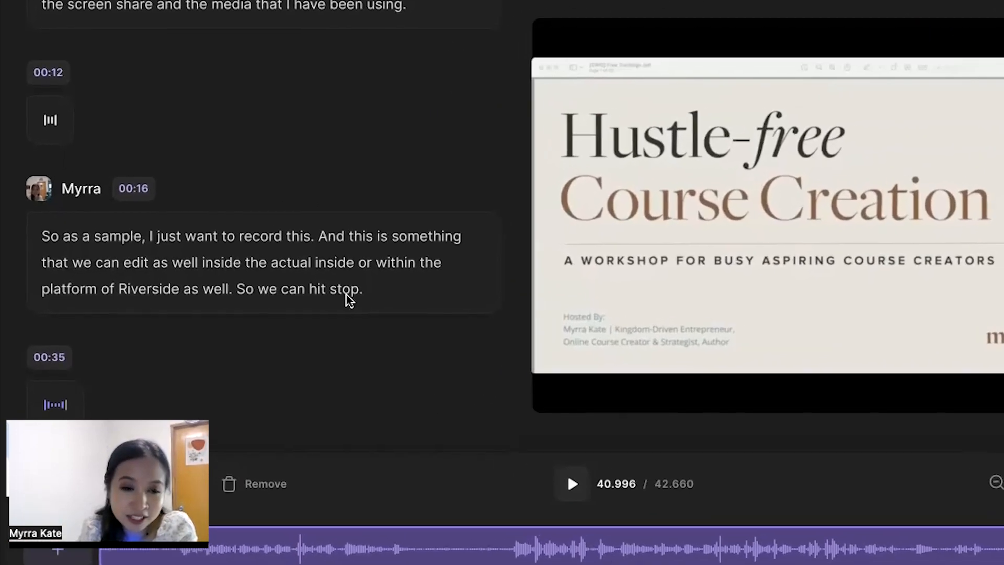
pyautogui.scroll(3, 284, 296)
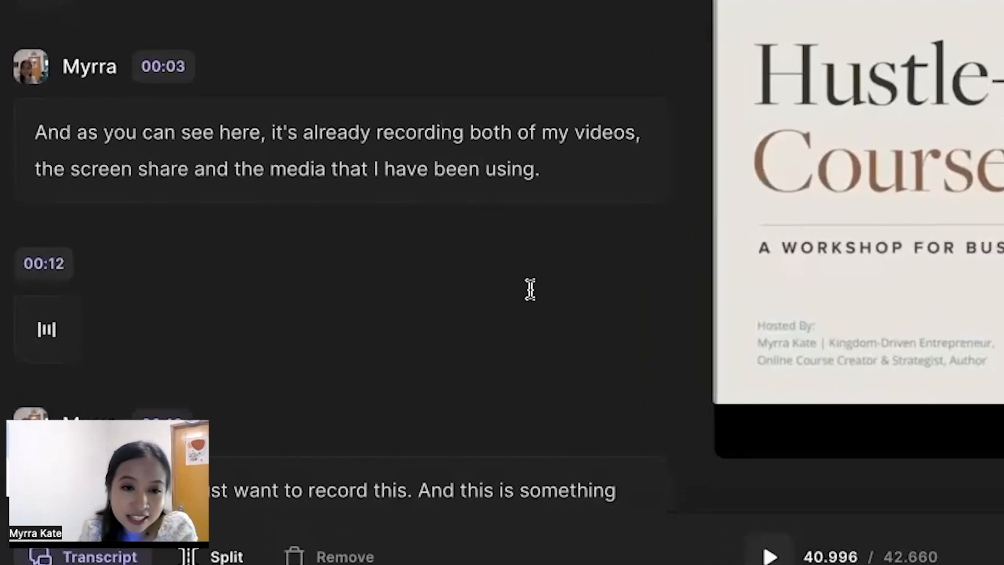
pyautogui.scroll(-5, 497, 287)
pyautogui.scroll(-1, 189, 235)
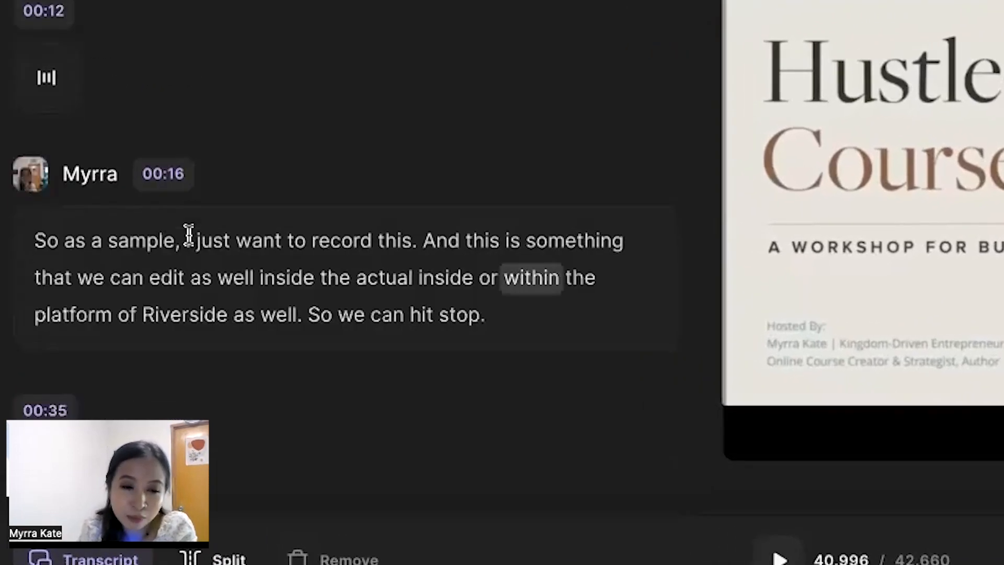
pyautogui.scroll(-1, 361, 260)
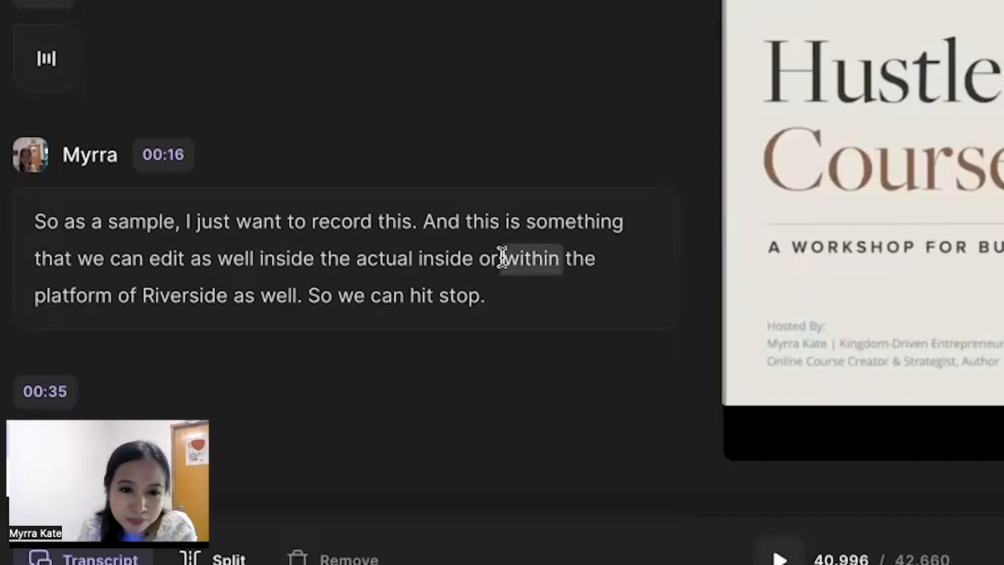
pyautogui.moveTo(502, 257); pyautogui.dragTo(253, 255)
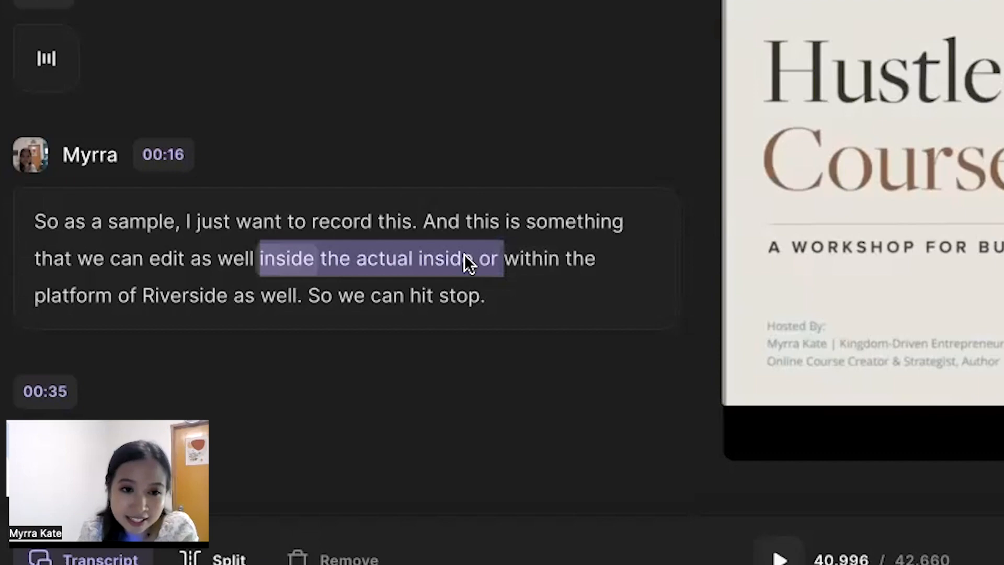
pyautogui.moveTo(506, 264); pyautogui.dragTo(261, 258)
pyautogui.click(275, 214)
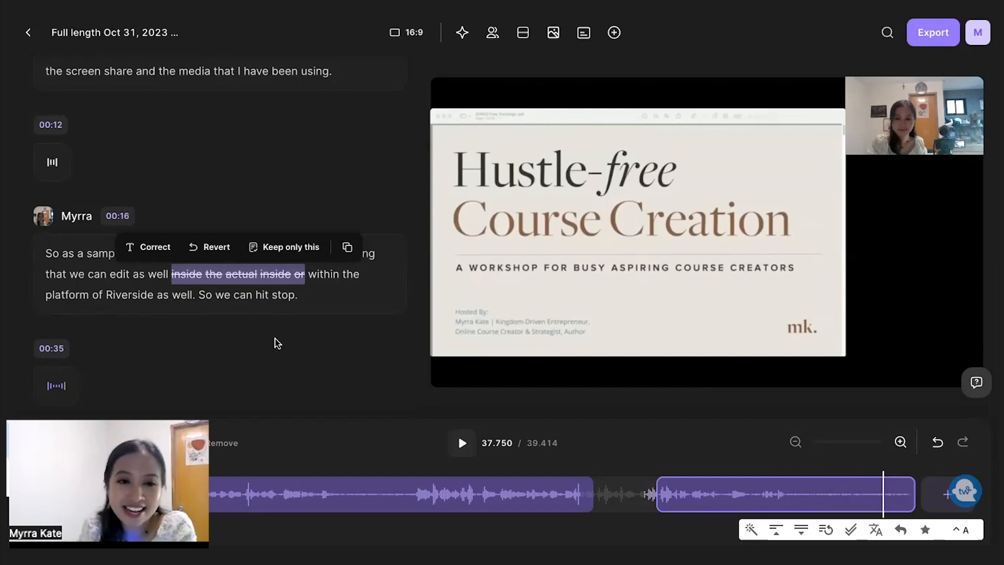
pyautogui.click(399, 319)
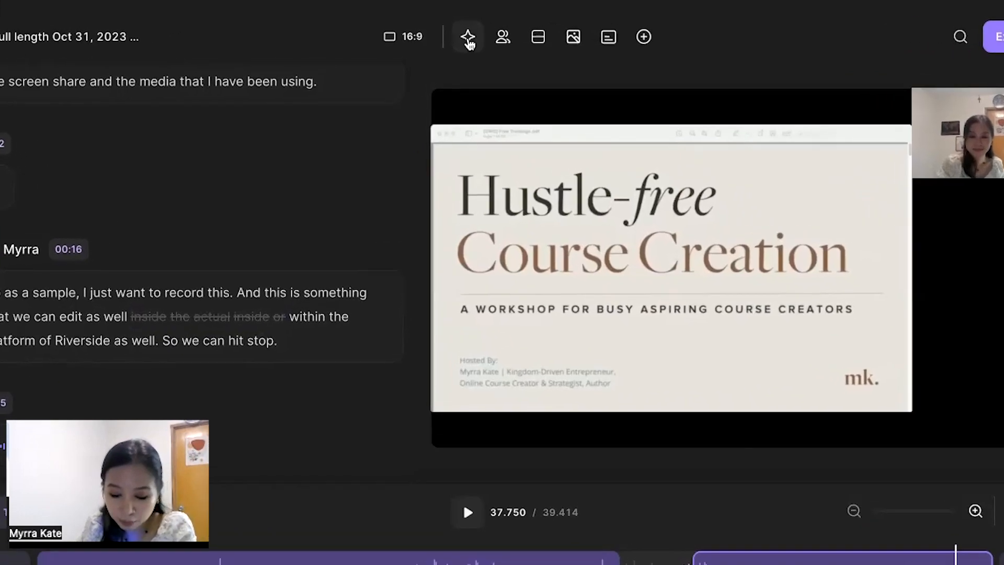
# Remove all silences from the video with the Magic tools and view the list of included tracks.
pyautogui.click(462, 35)
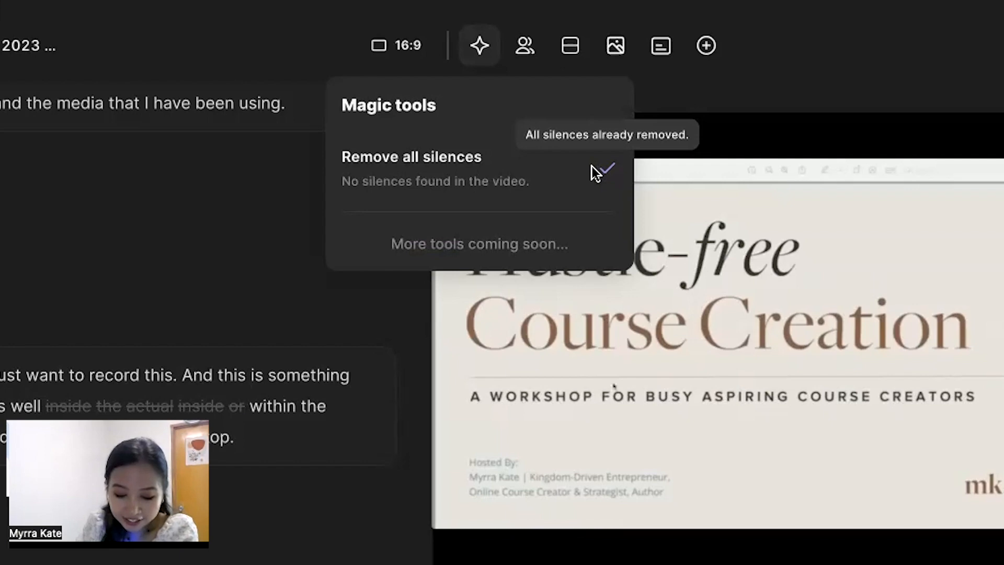
pyautogui.click(529, 55)
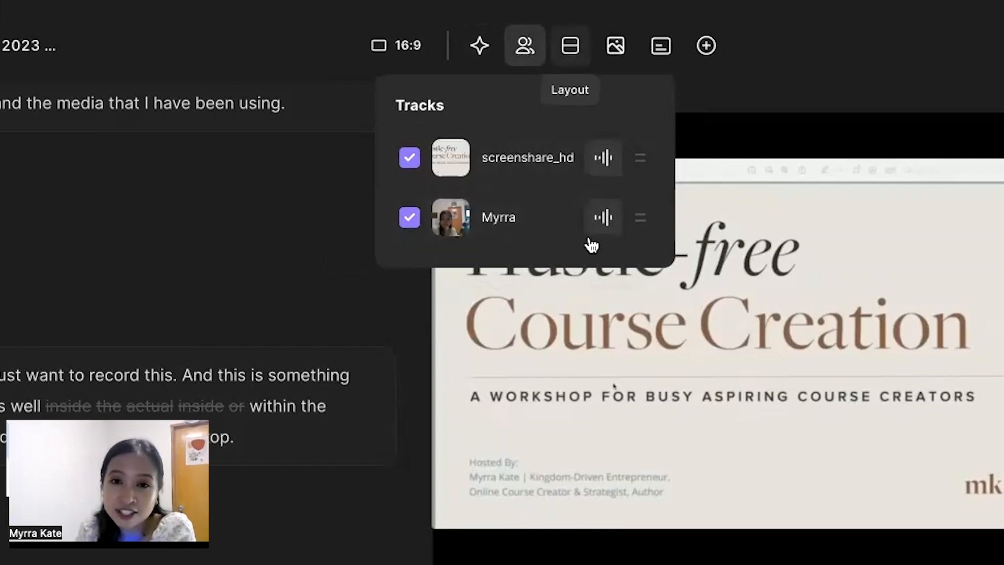
# Try the grid-with-gaps and full-frame layouts and set the AI speaker layout with a small video flush in the corner.
pyautogui.click(573, 56)
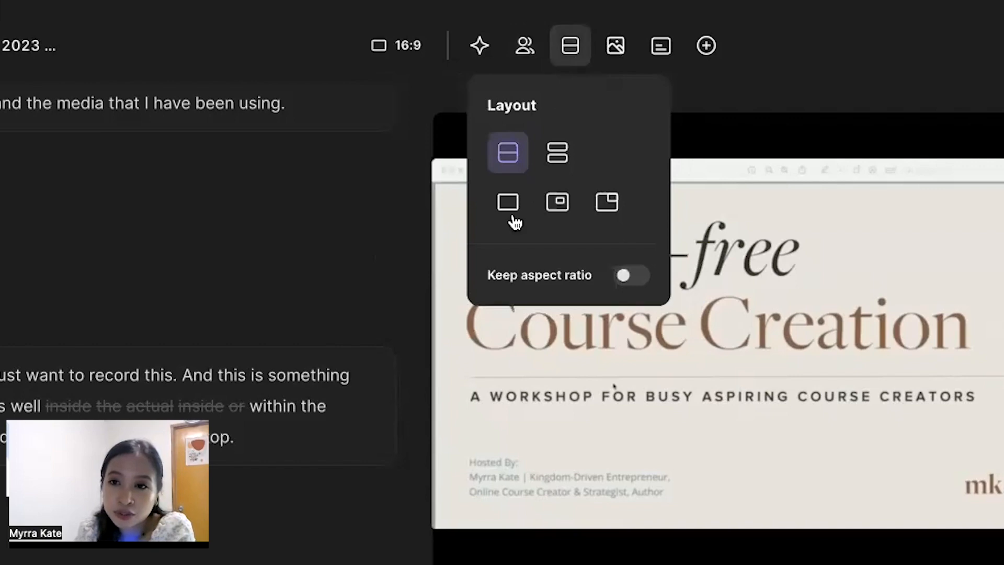
pyautogui.click(568, 167)
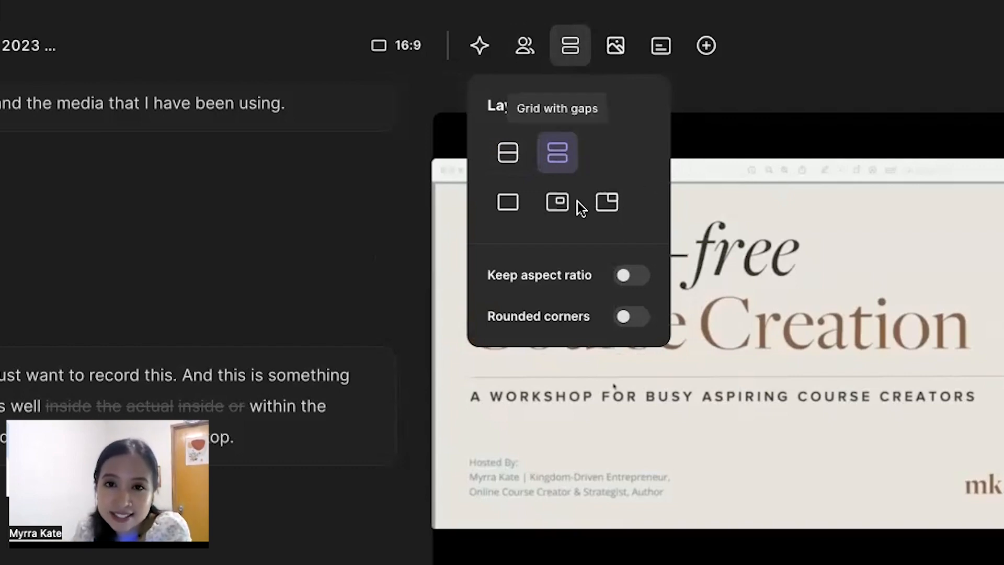
pyautogui.click(549, 220)
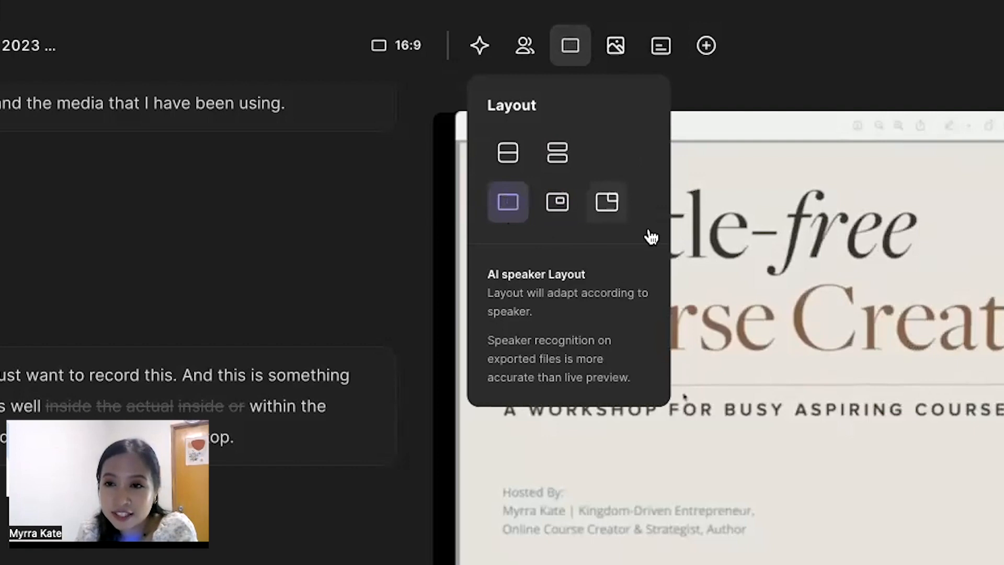
pyautogui.click(610, 211)
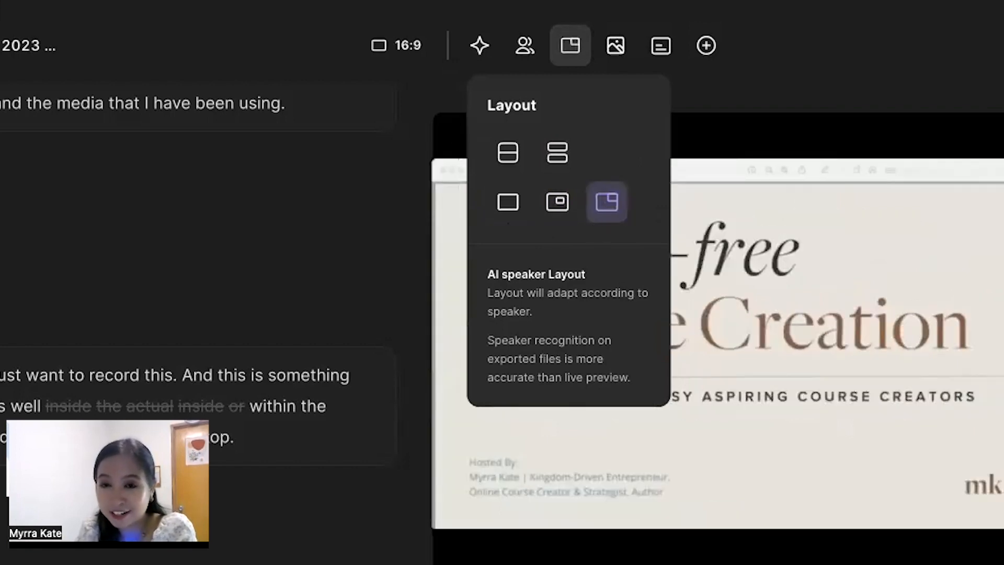
# Apply the black background with purple curved lines to the video and look through the remaining preset backgrounds.
pyautogui.click(616, 47)
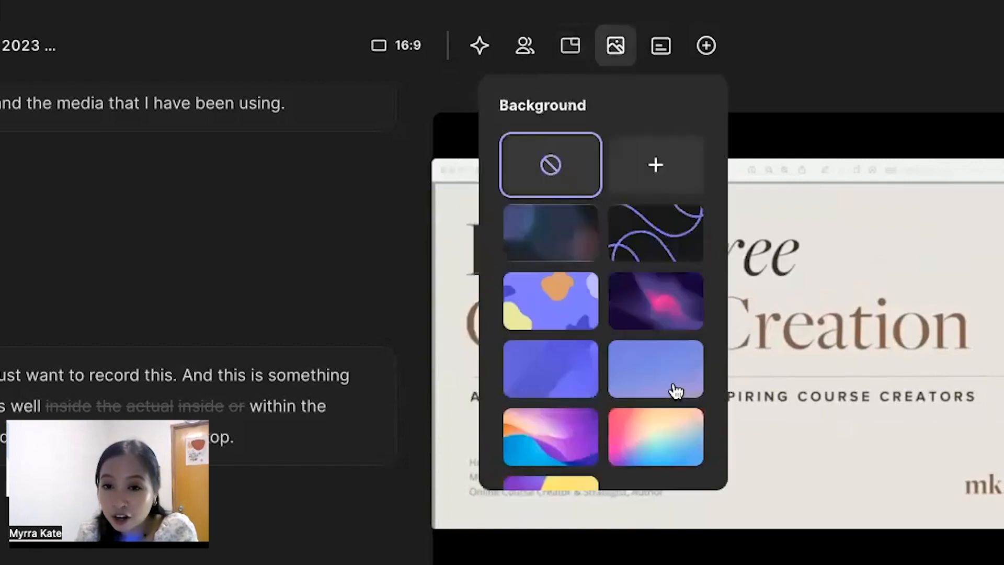
pyautogui.scroll(-2, 617, 331)
pyautogui.scroll(2, 676, 226)
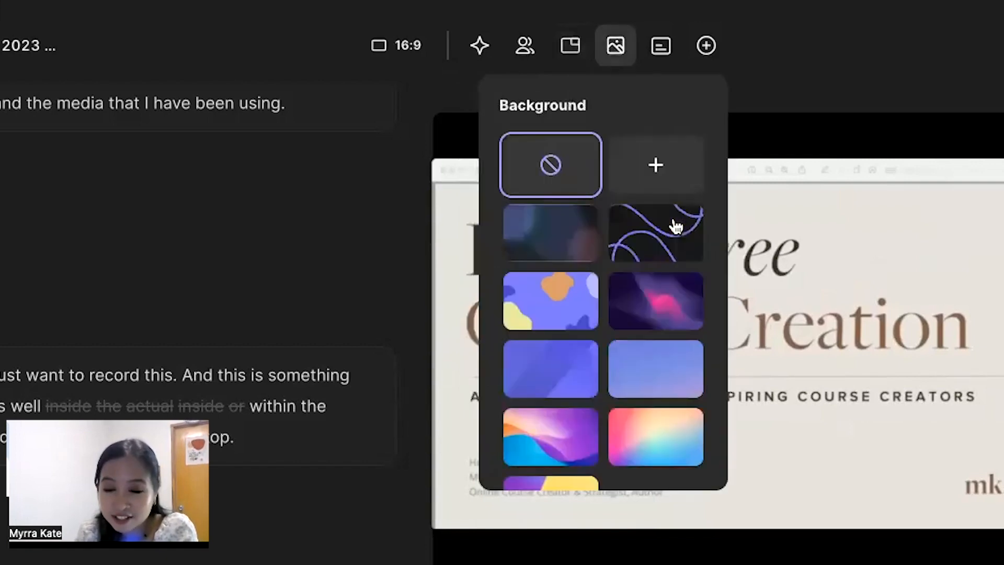
pyautogui.click(678, 227)
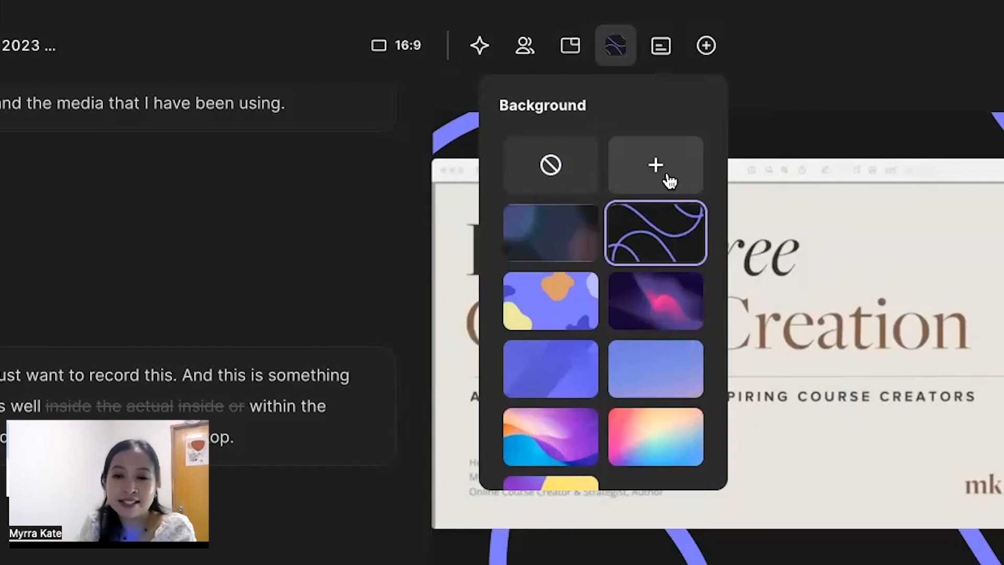
pyautogui.scroll(-2, 625, 469)
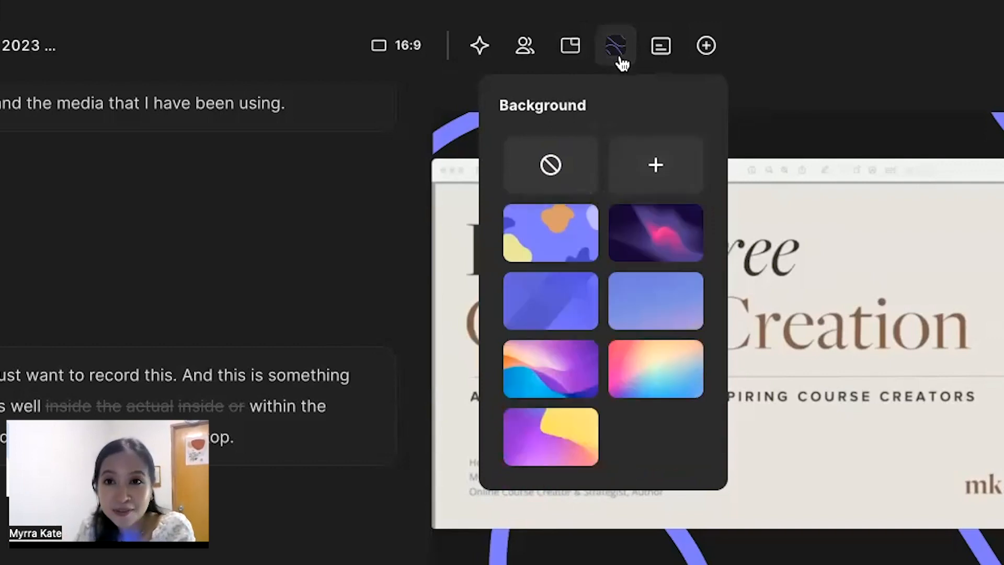
# Add captions to the video in the style with black text on a white box.
pyautogui.click(663, 53)
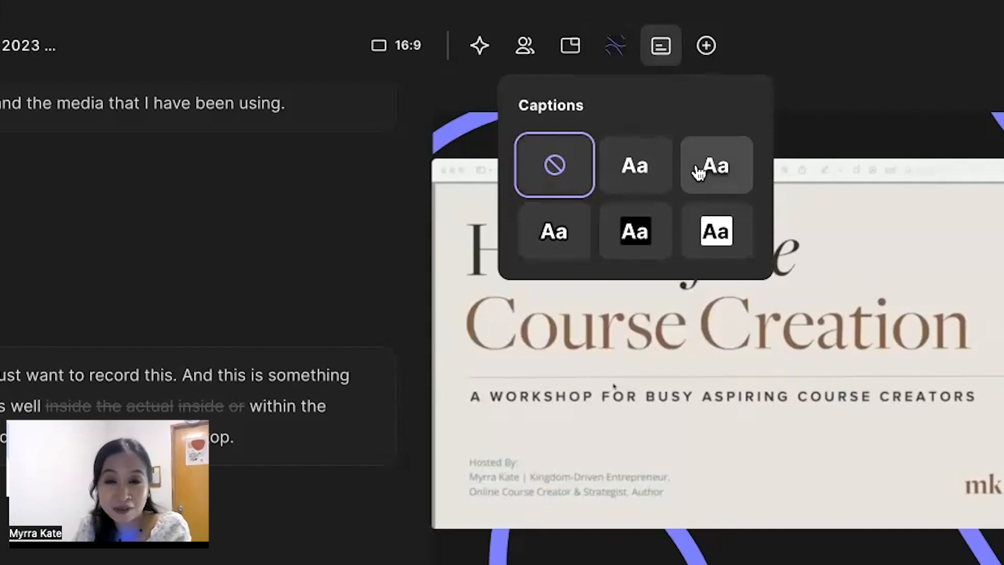
pyautogui.click(714, 245)
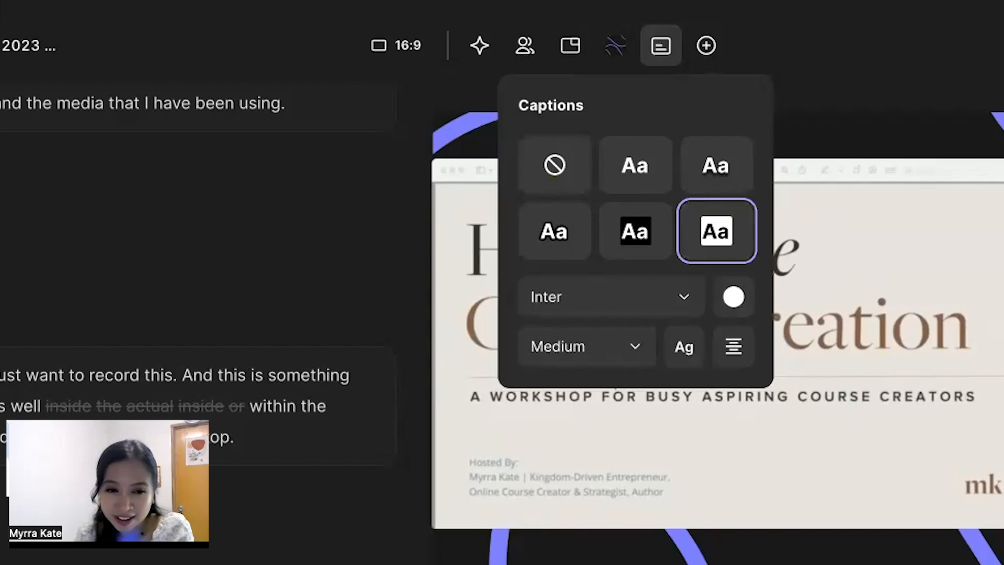
pyautogui.press('Escape')
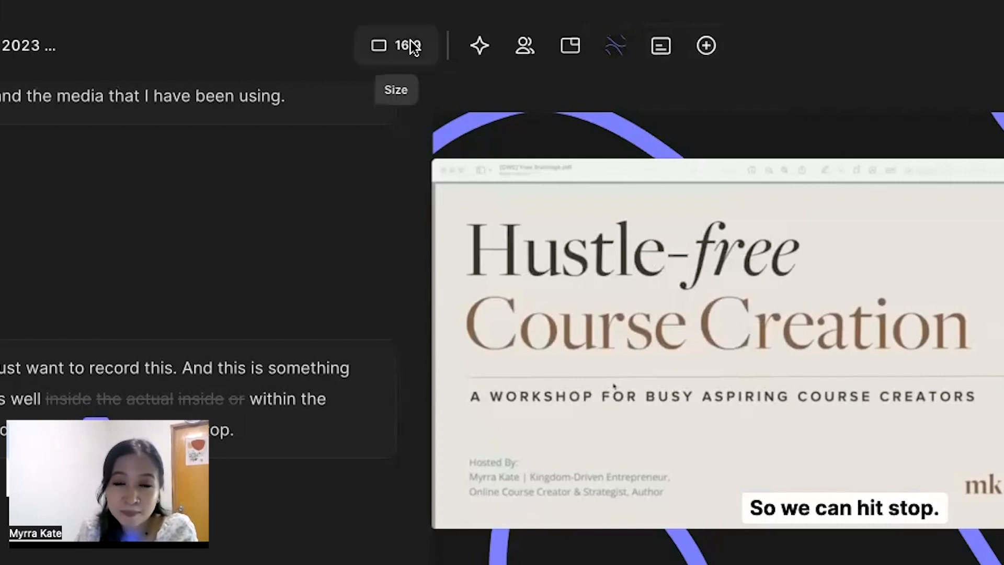
# Try the 9:16 video size and set the video back to 16:9.
pyautogui.click(396, 46)
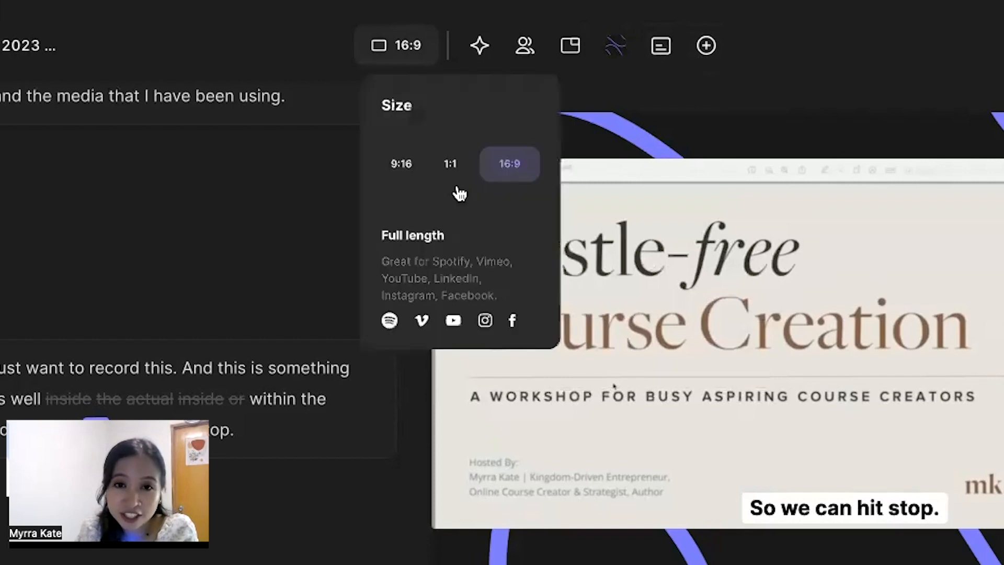
pyautogui.click(423, 174)
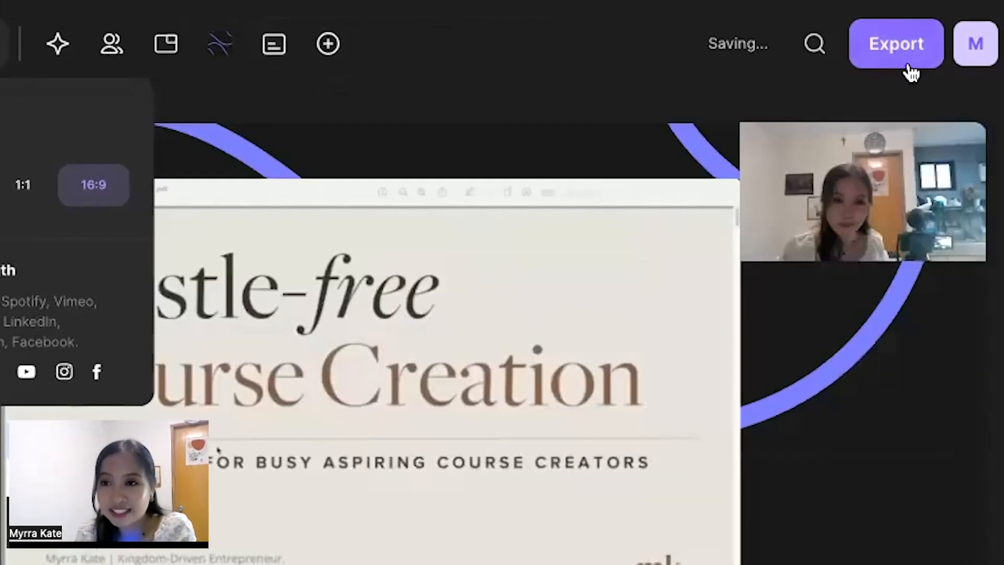
# Export the full-length clip at 1080p HD video quality with Normalize Audio Levels turned on.
pyautogui.click(914, 51)
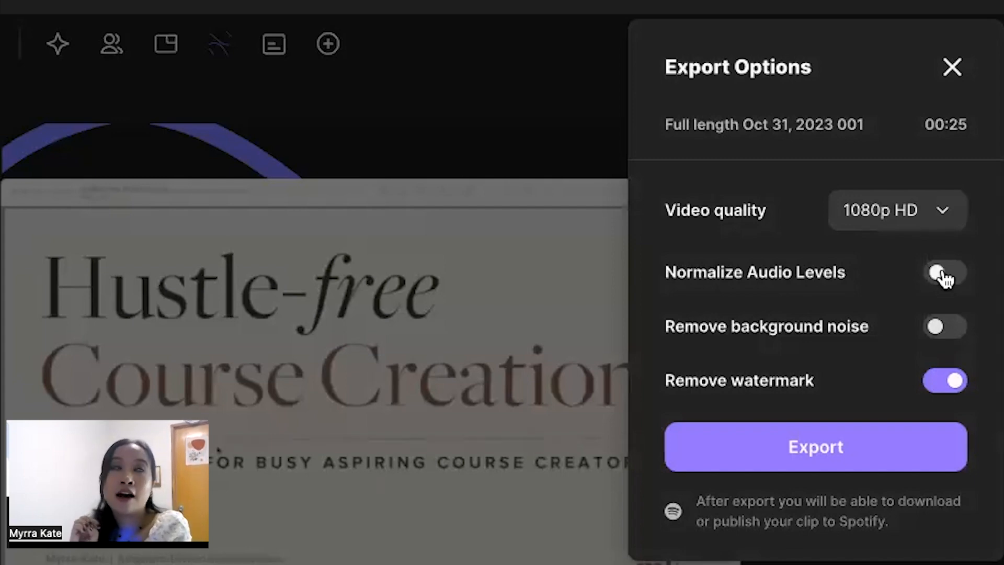
pyautogui.click(945, 277)
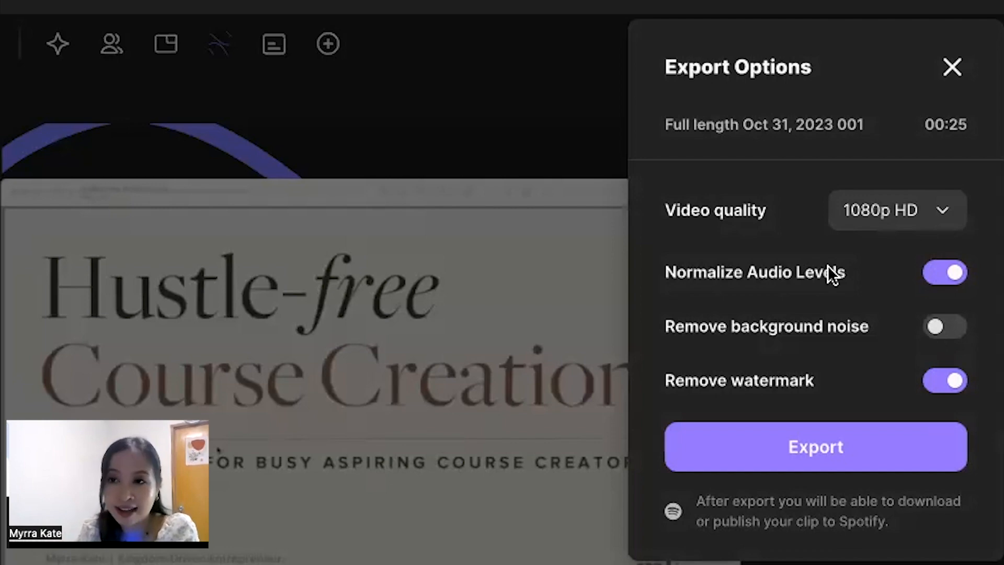
pyautogui.click(924, 212)
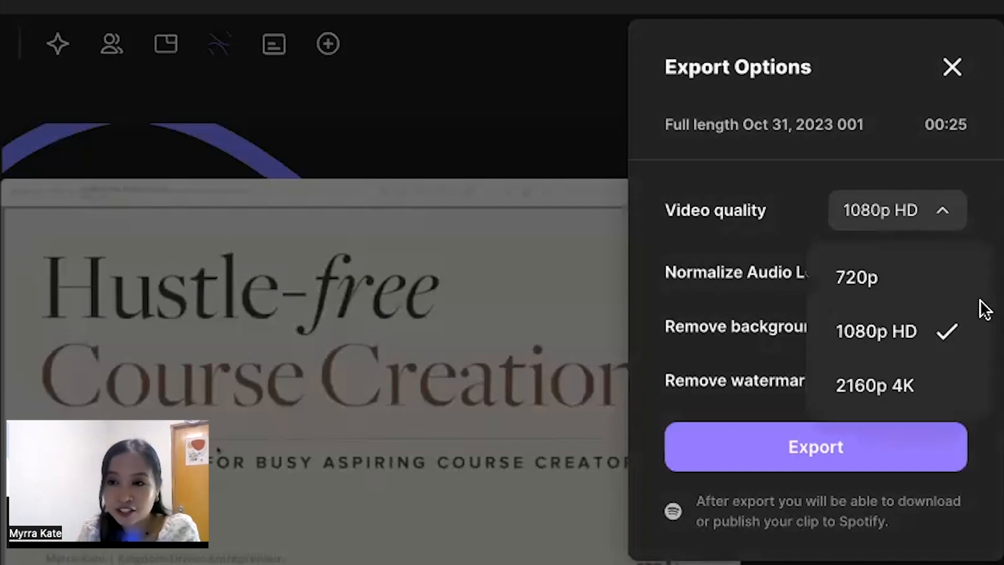
pyautogui.click(871, 379)
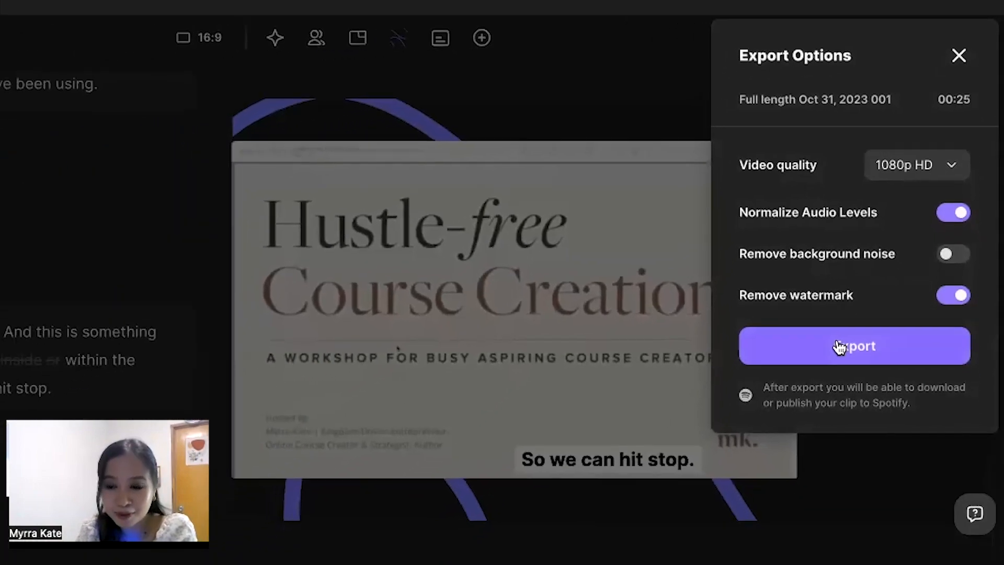
pyautogui.click(862, 296)
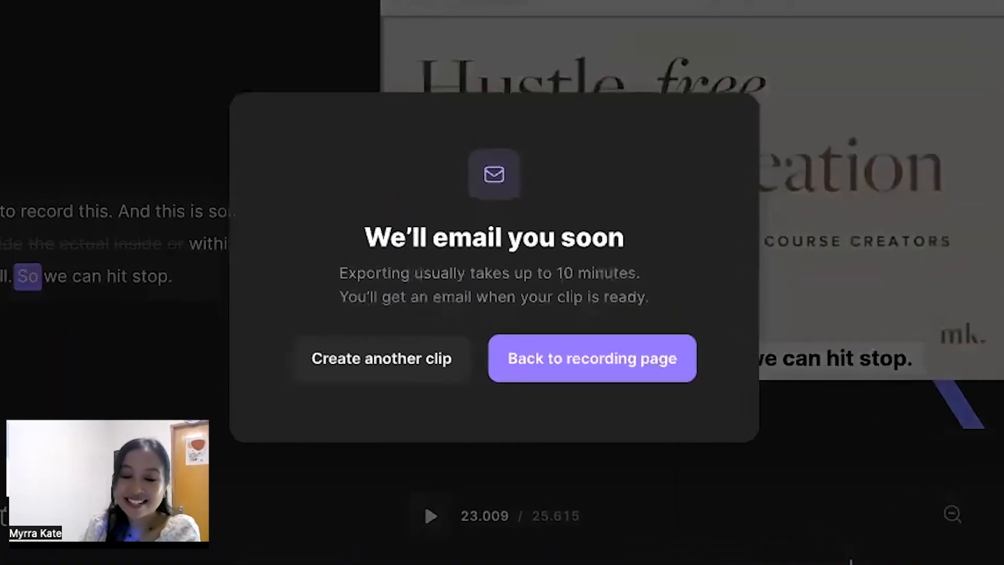